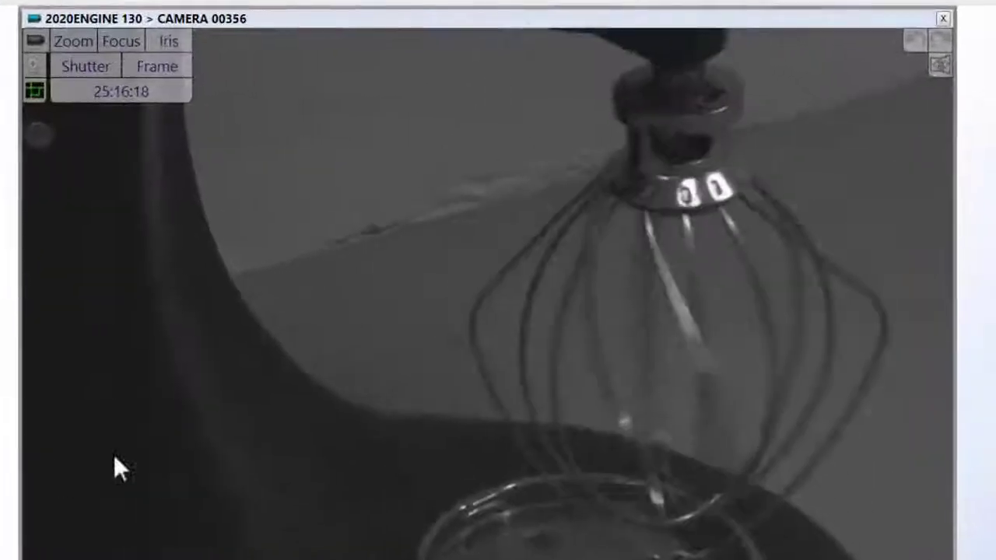
Set the camera frame rate to 1,000 fps and accept the buffer reset.
click(160, 41)
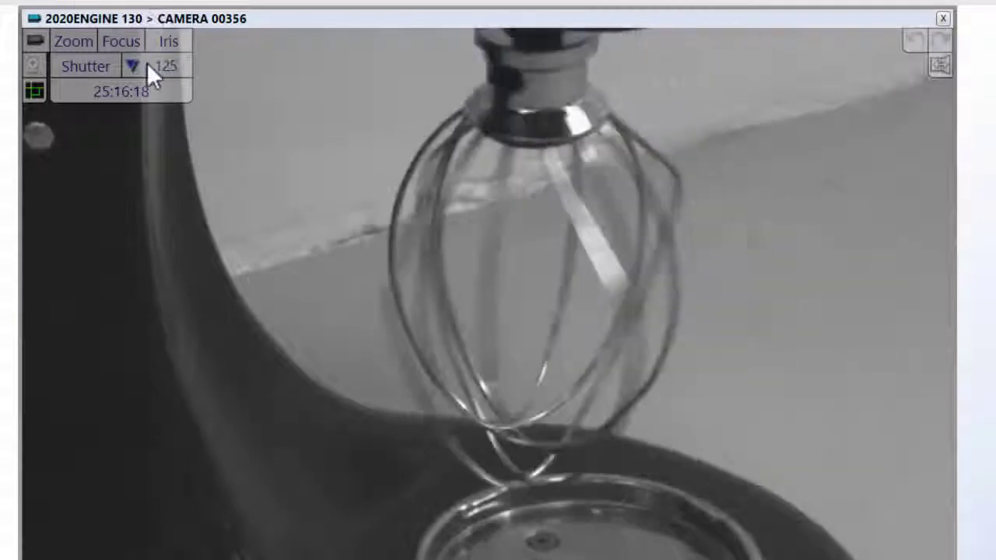
click(146, 65)
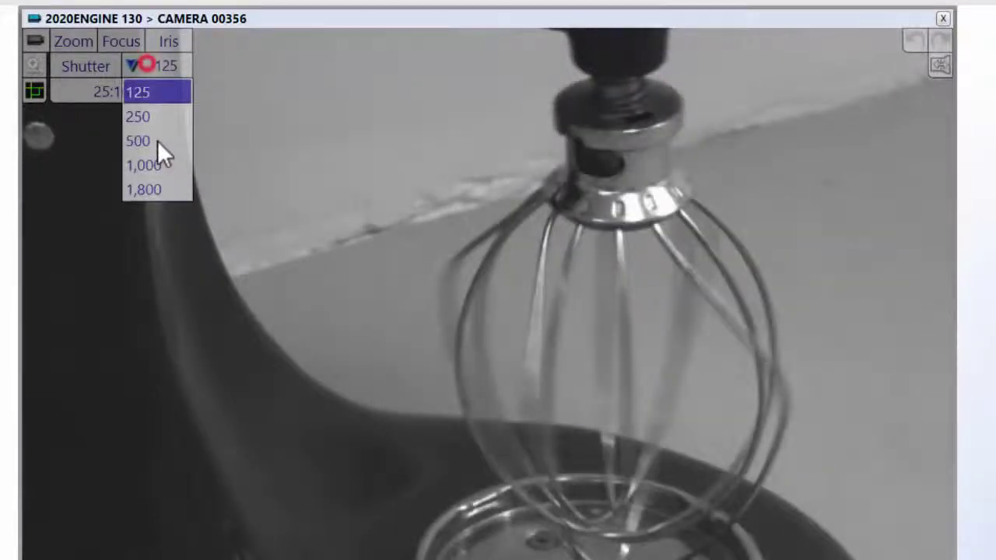
click(158, 163)
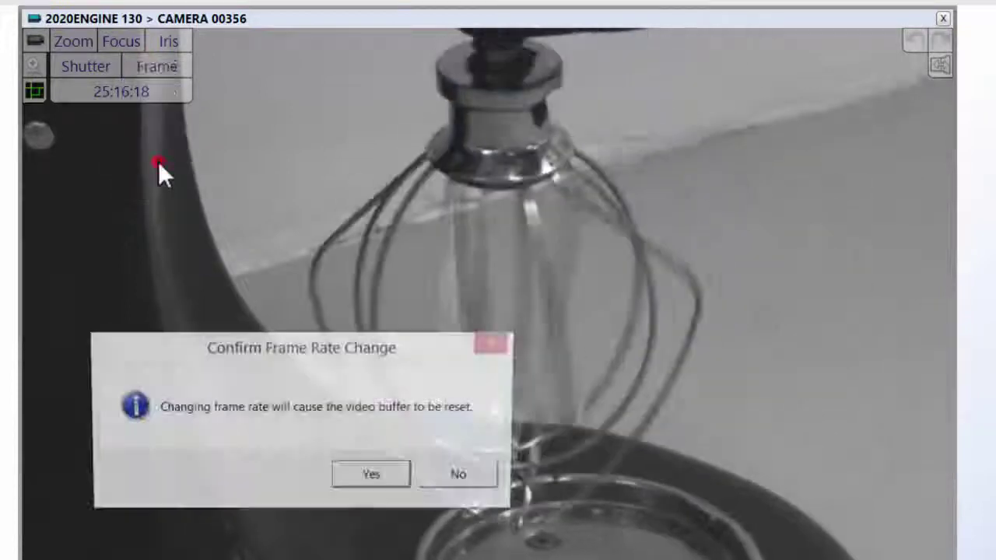
click(372, 475)
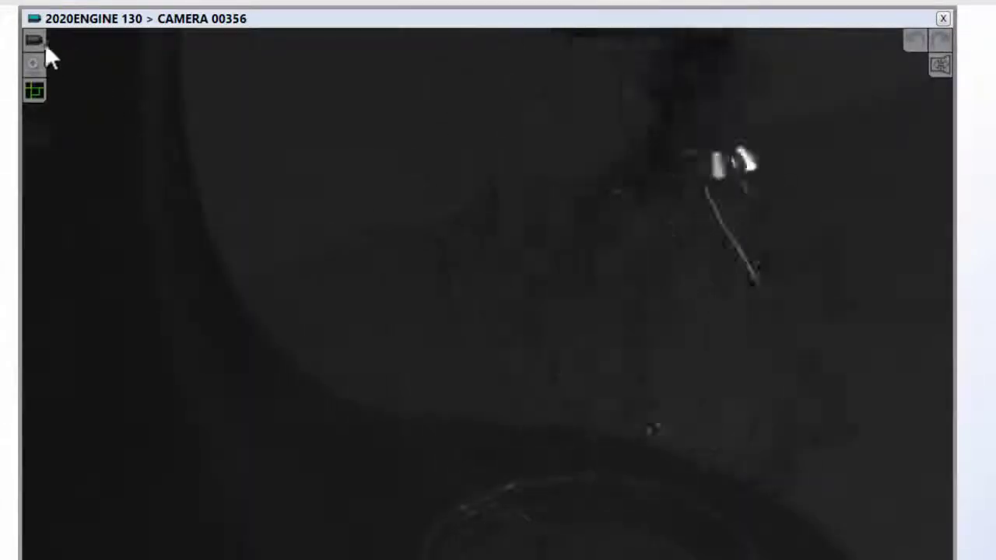
Set the shutter speed to 1/2,000 and open the iris to brighten the whisk.
click(77, 69)
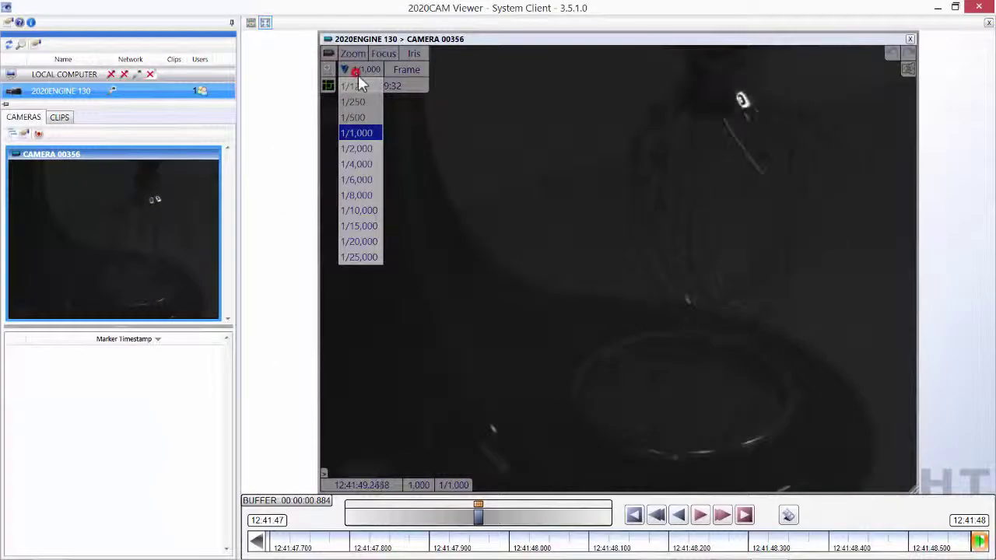
click(364, 146)
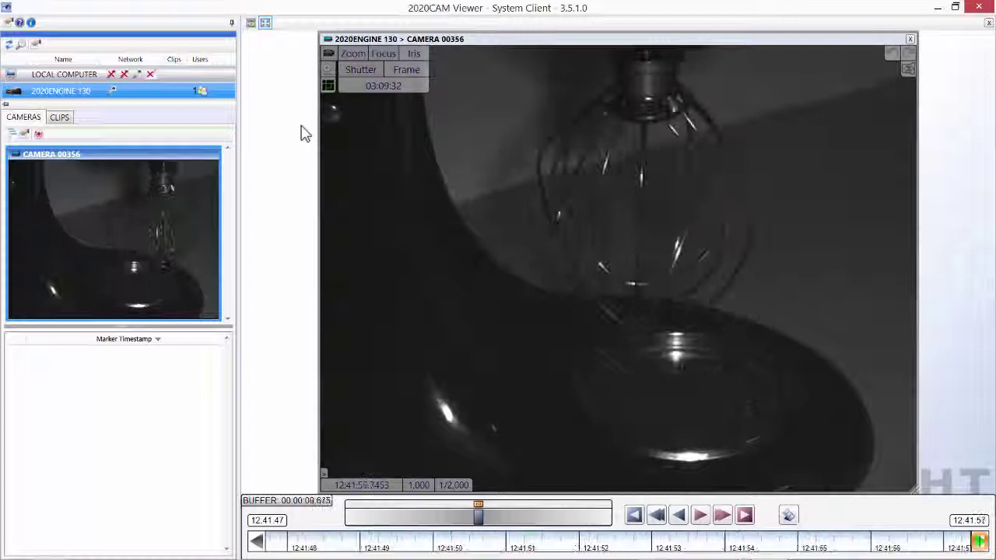
click(409, 60)
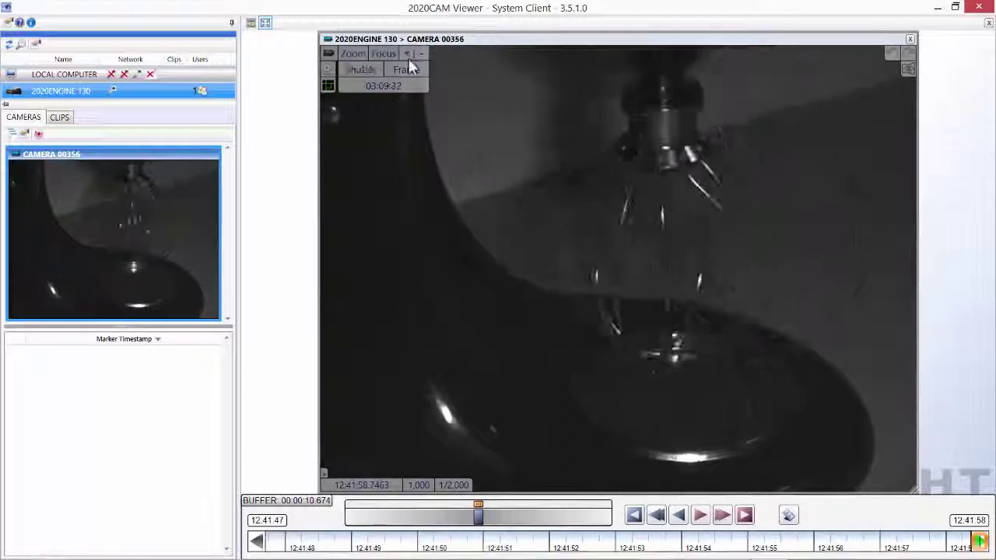
click(408, 55)
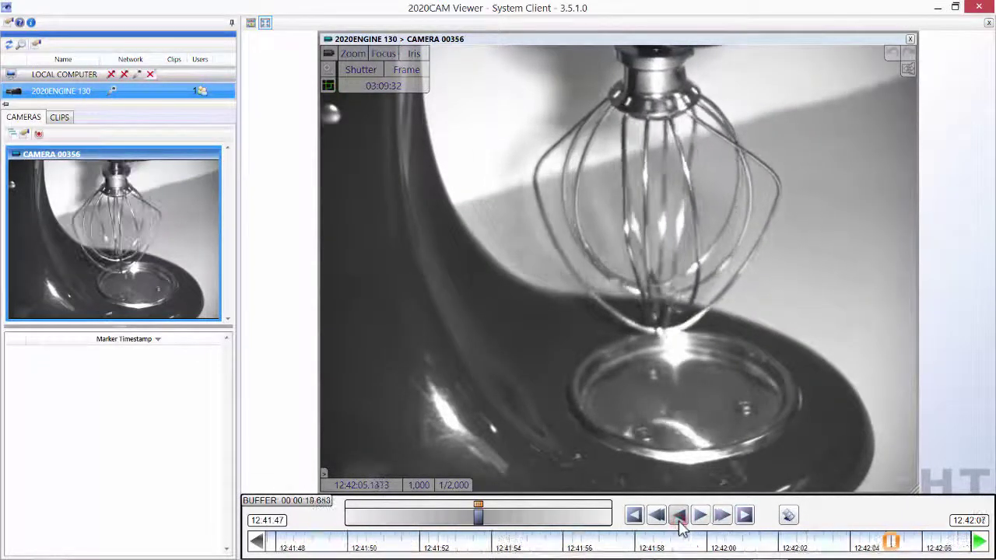
Step the recorded whisk footage back one frame.
click(679, 527)
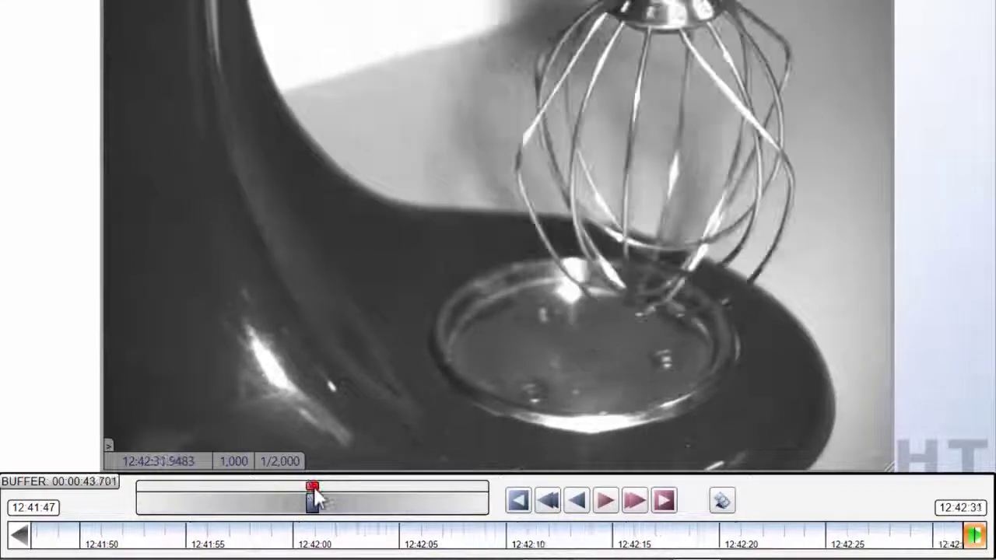
Shuttle back through the buffer, jump to live, then rewind to about 12:42:05.
drag(314, 498, 291, 498)
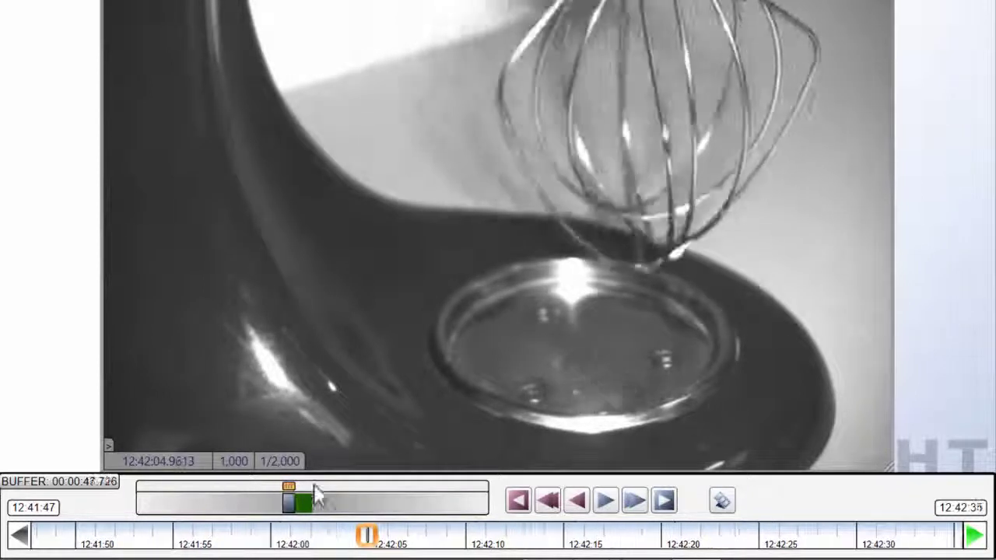
drag(318, 492, 300, 494)
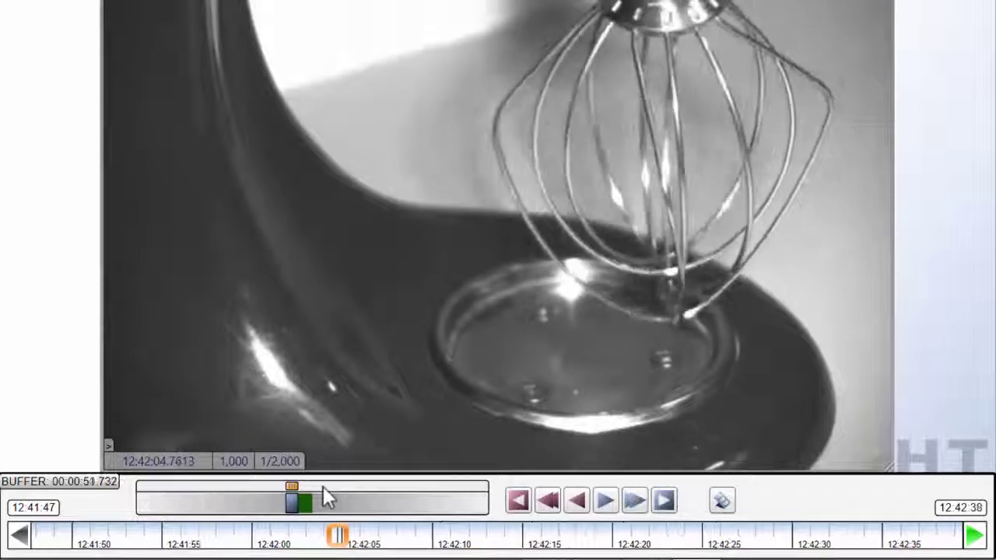
click(322, 488)
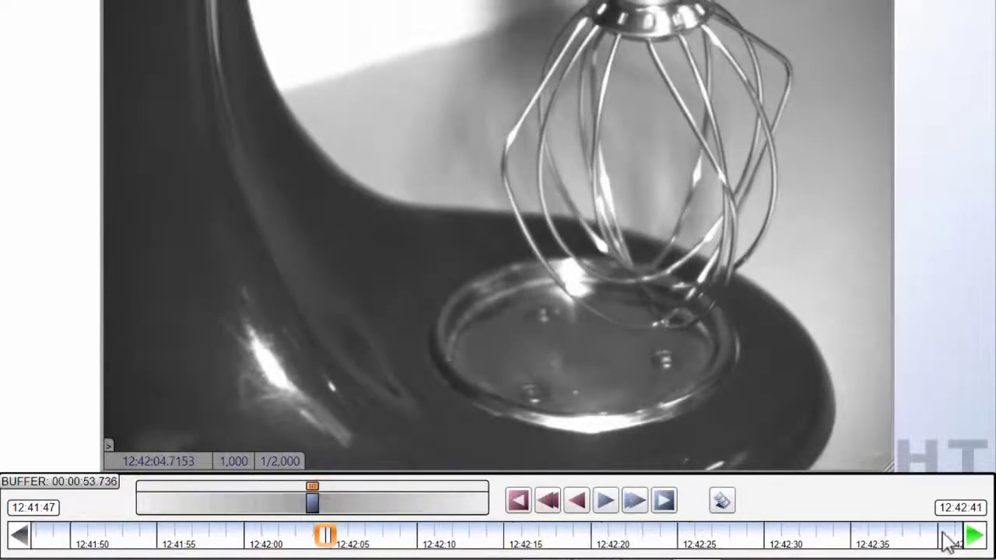
click(974, 535)
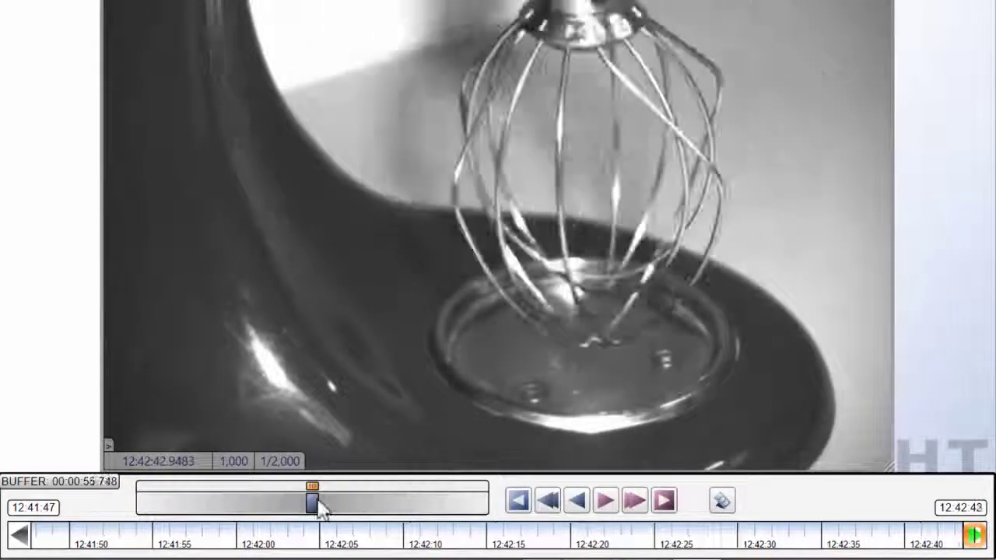
click(312, 503)
drag(312, 504, 292, 507)
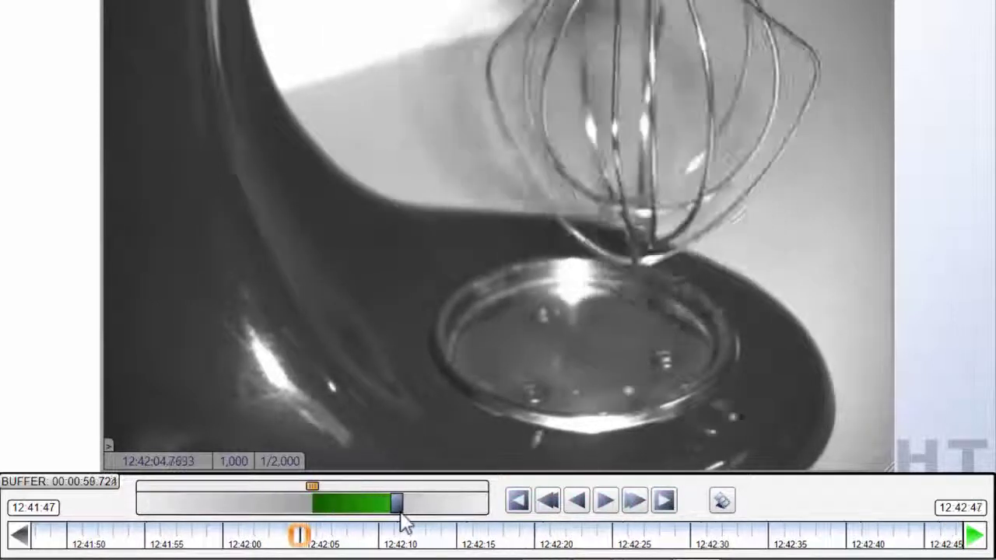
mouse_move(404, 523)
mouse_down()
mouse_move(259, 518)
mouse_move(257, 509)
mouse_move(411, 520)
mouse_up()
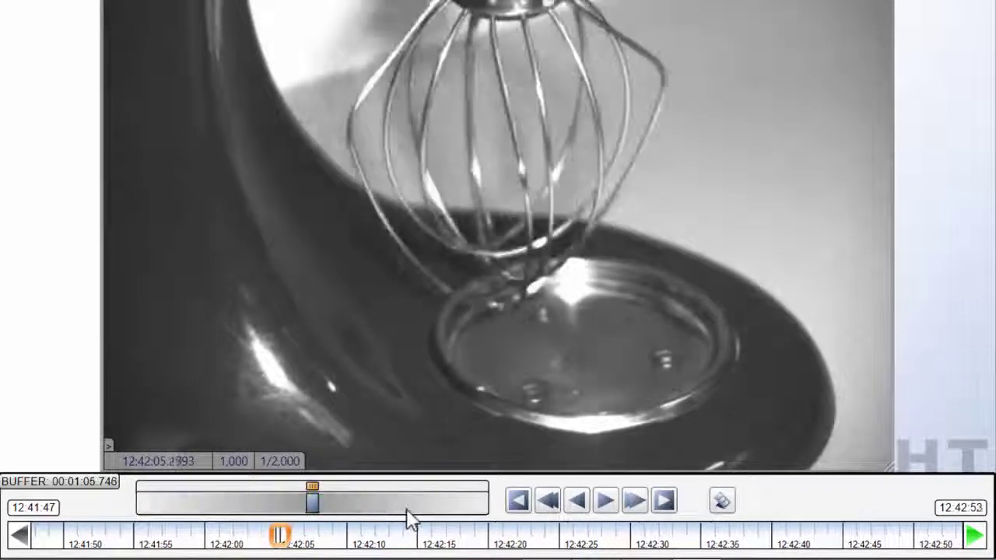
Jump to the live end, then play the footage backward and forward in real time.
click(973, 537)
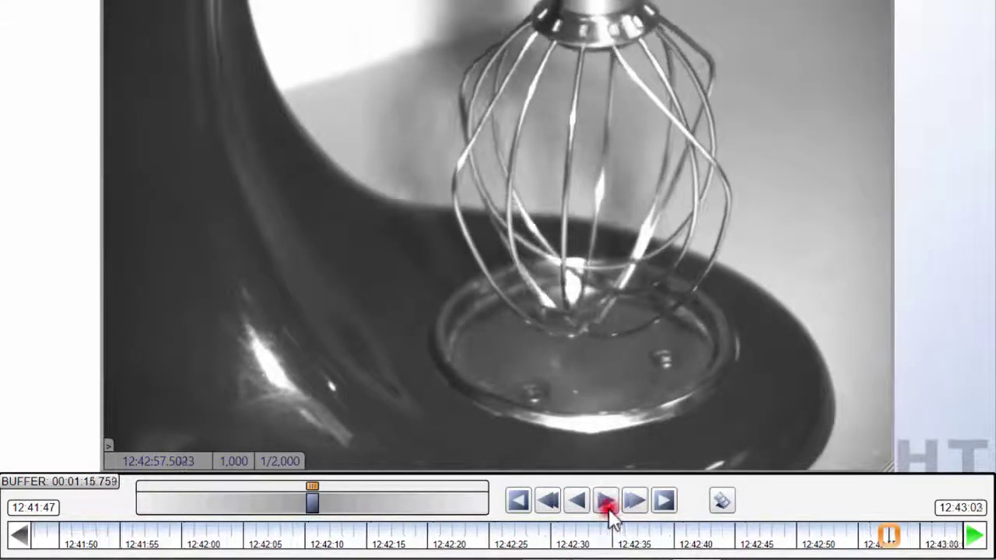
click(520, 503)
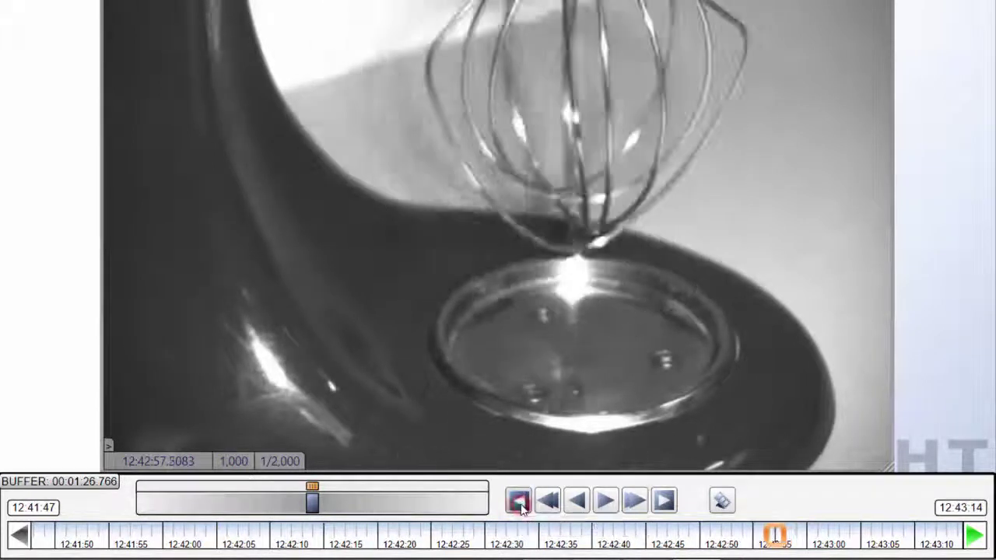
click(665, 502)
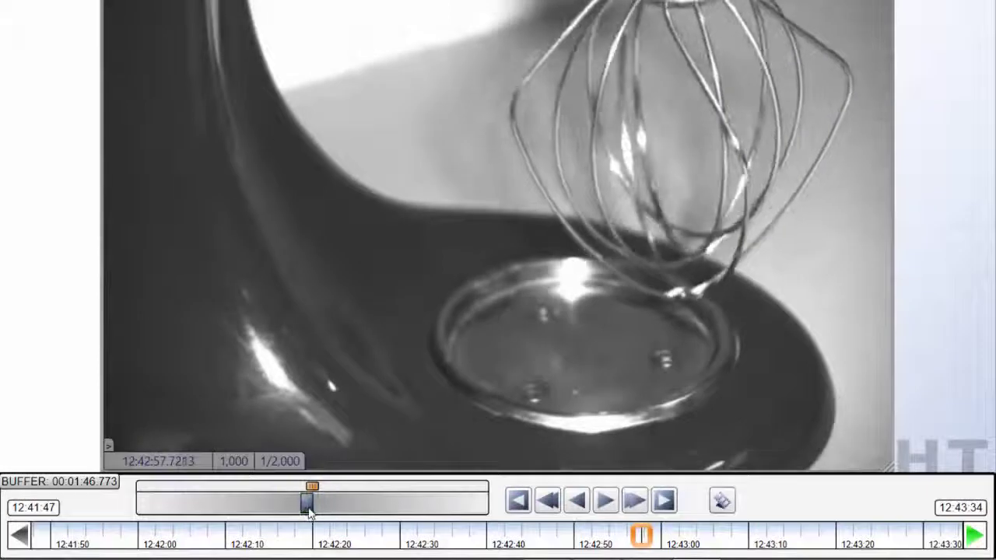
Scrub the timeline forward past about 12:43:31, then return playback to the live end.
mouse_move(309, 512)
mouse_down()
mouse_move(445, 519)
mouse_move(366, 512)
mouse_up()
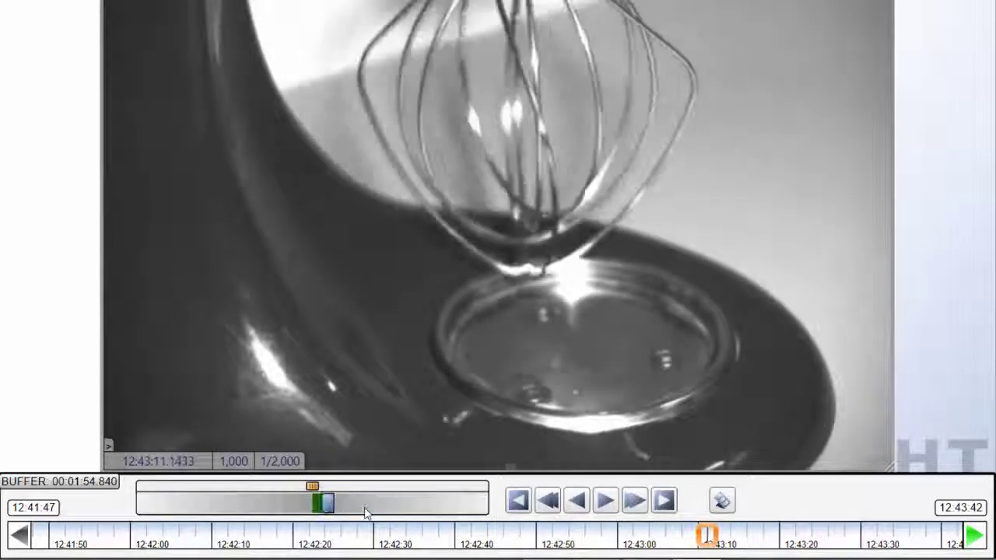
click(973, 534)
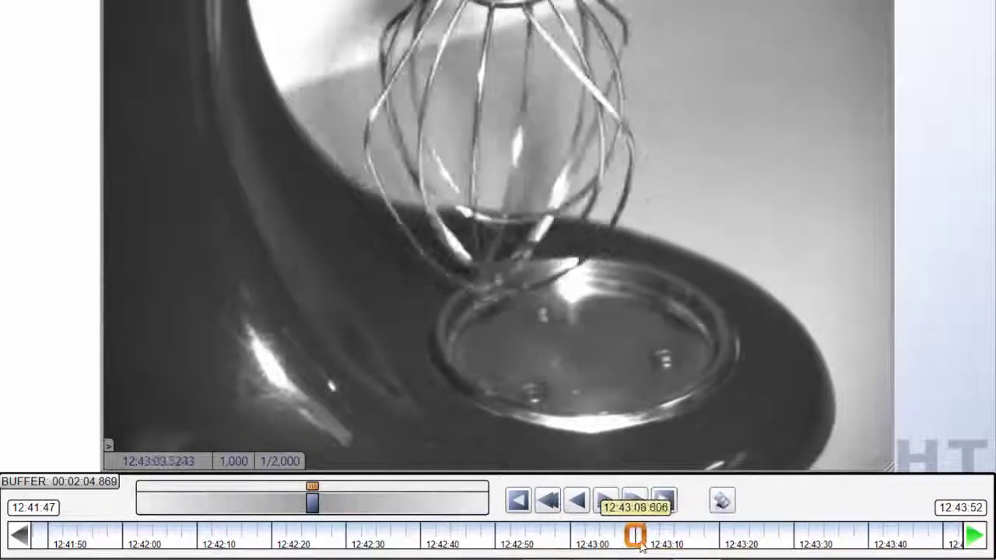
drag(640, 546, 695, 543)
mouse_move(766, 543)
mouse_down()
mouse_move(804, 542)
mouse_move(738, 542)
mouse_up()
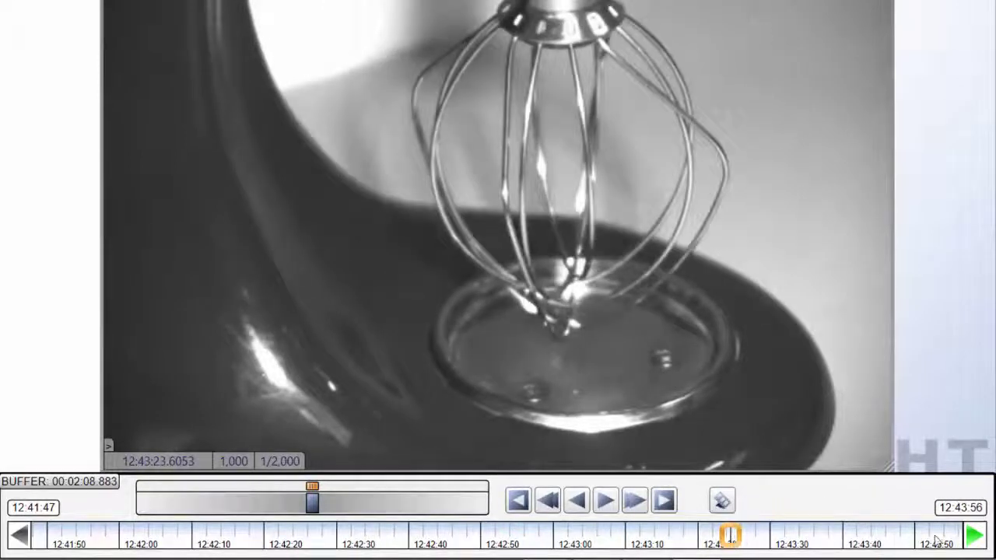
click(973, 535)
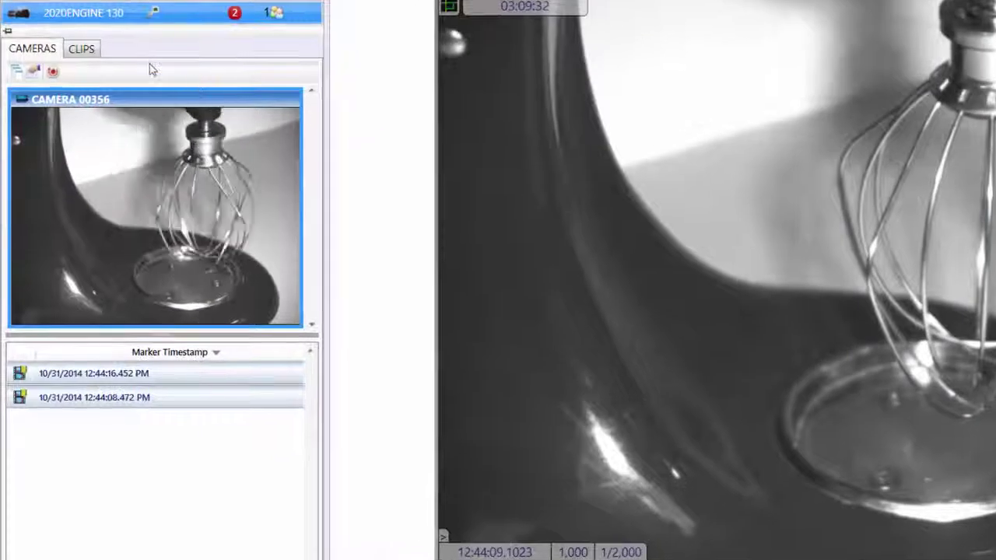
Open the 12:44:08.472 PM clip and creep slowly through the whisking around 12:44:08.56.
click(90, 56)
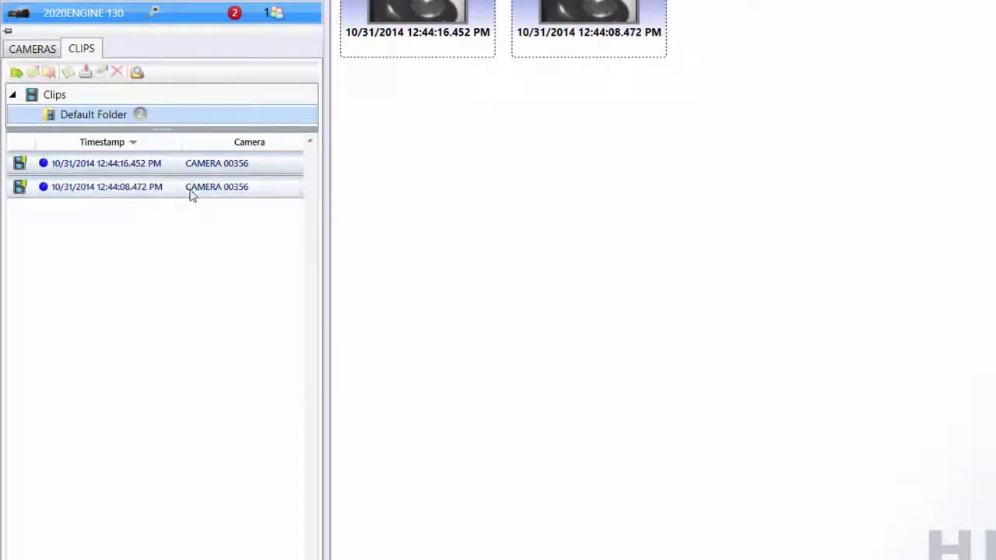
mouse_move(190, 195)
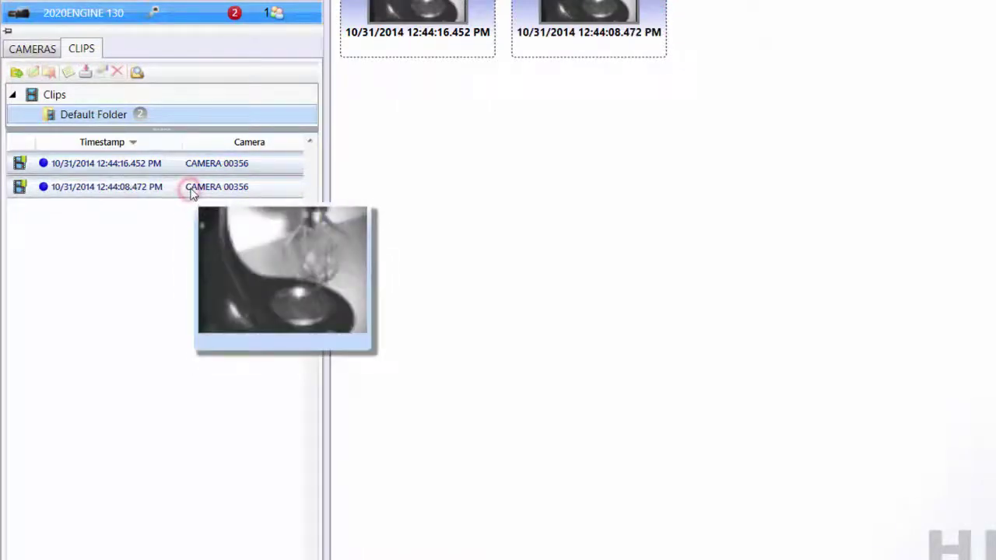
double_click(191, 189)
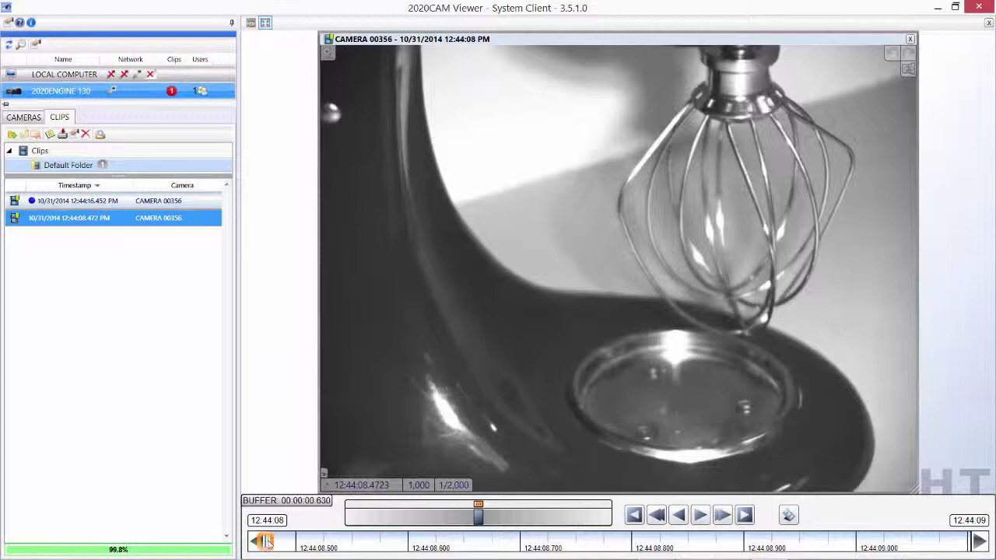
drag(265, 542, 926, 512)
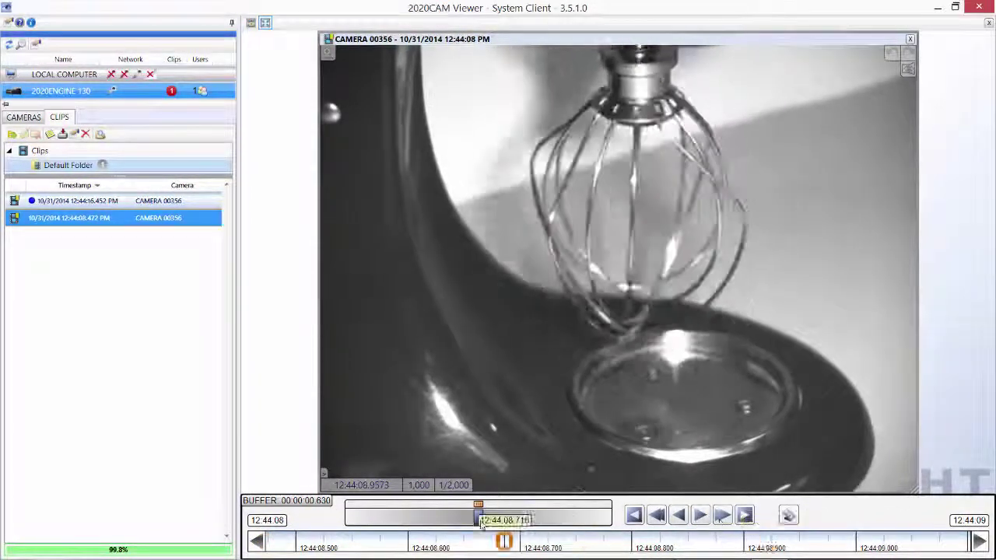
drag(480, 519, 452, 520)
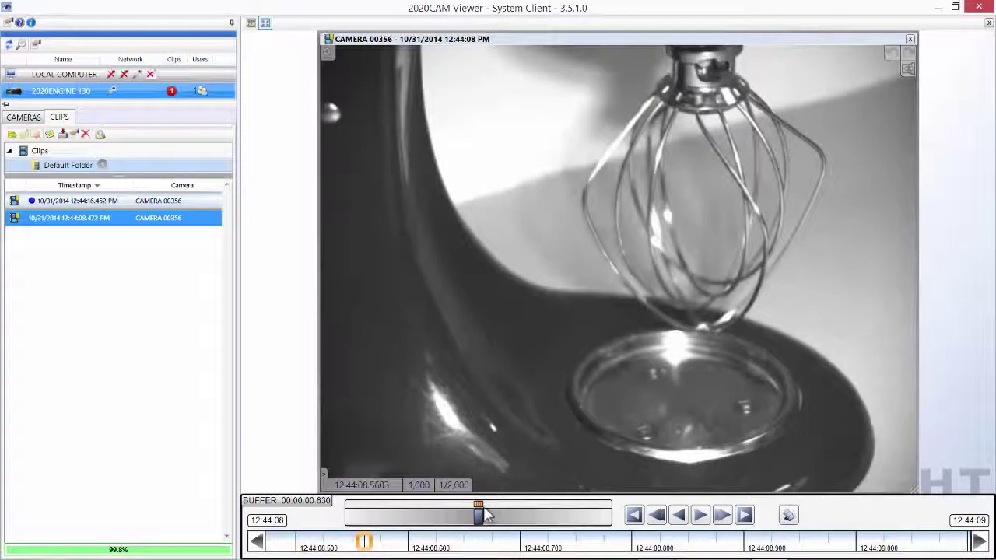
drag(478, 514, 504, 517)
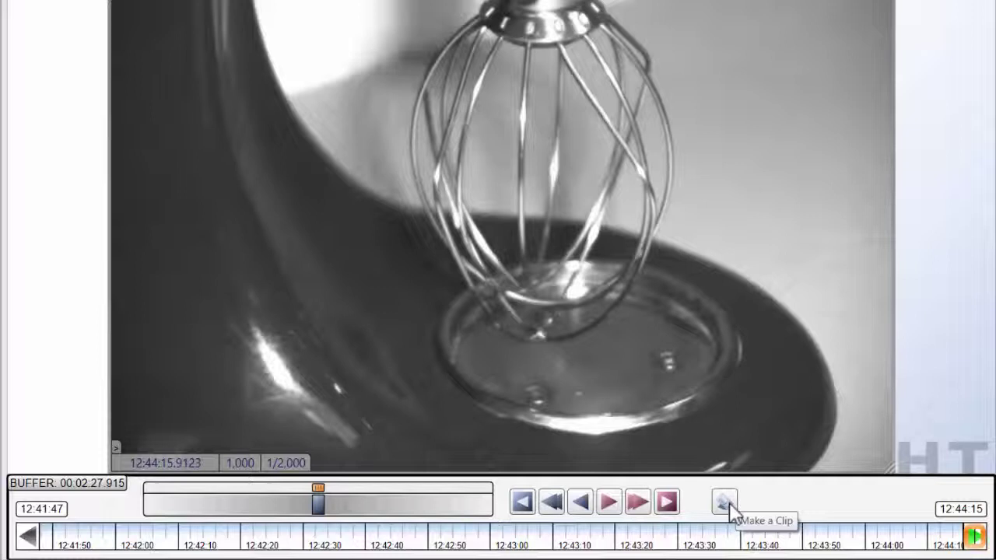
Make a custom clip with Override Default, beginning 12:44:08.4723 and ending 12:44:09.1023.
click(727, 504)
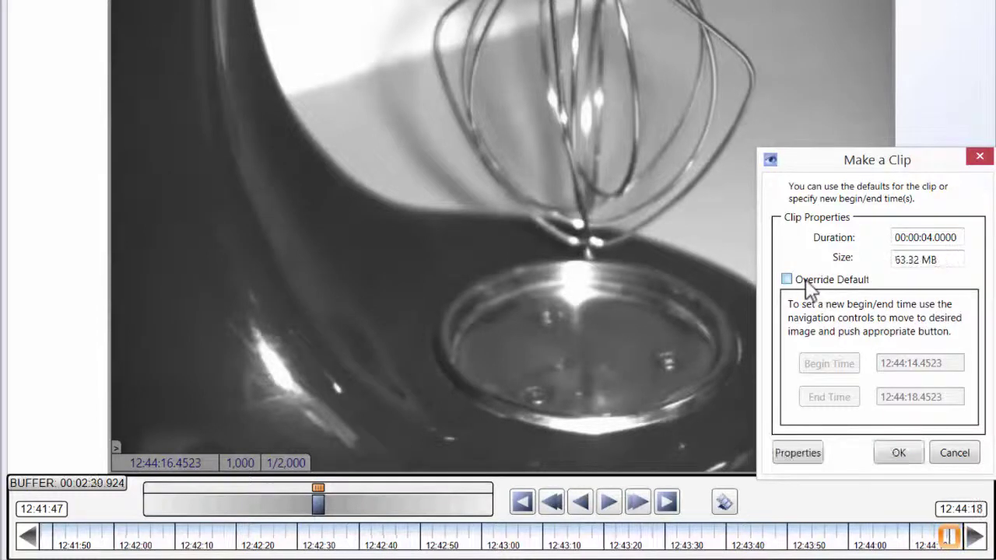
click(829, 281)
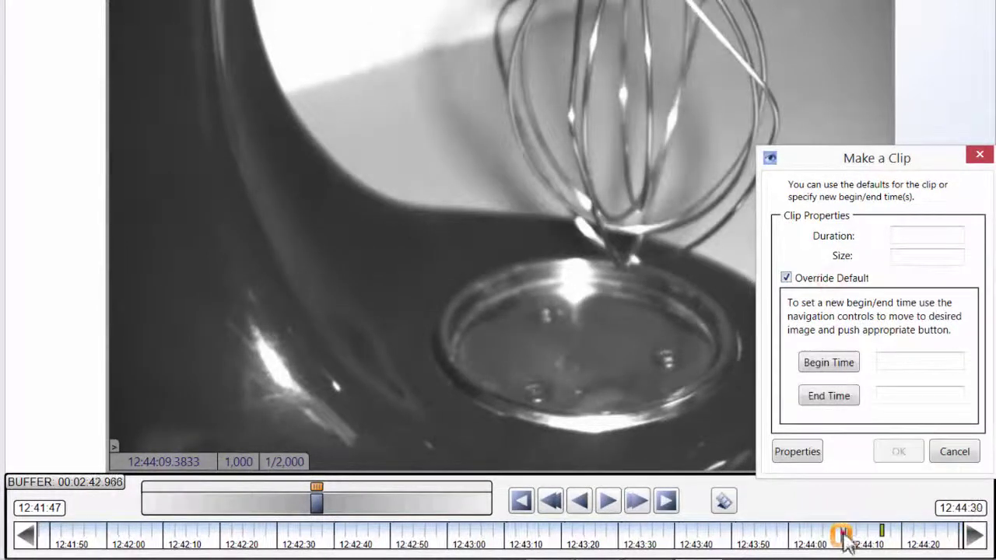
drag(845, 534, 831, 535)
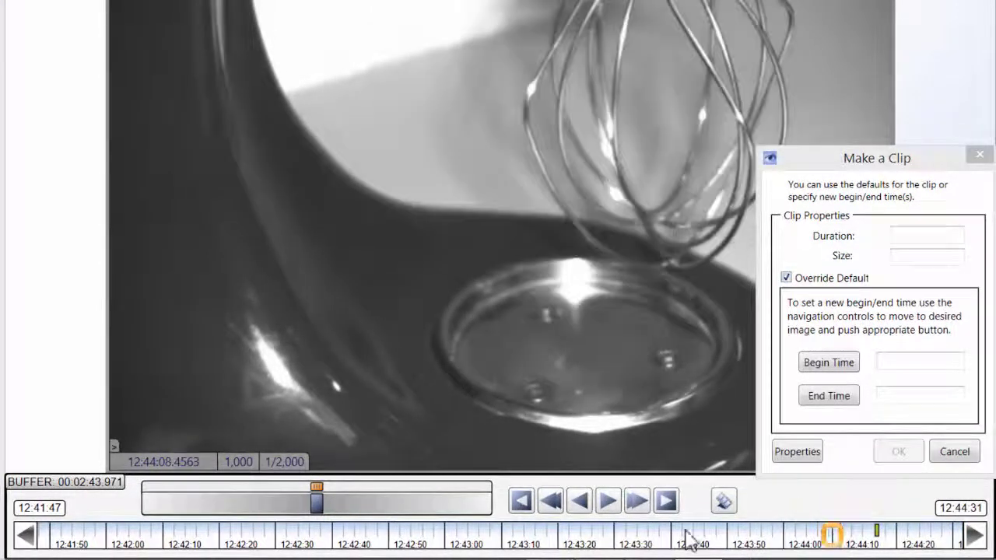
click(608, 502)
click(609, 504)
click(610, 505)
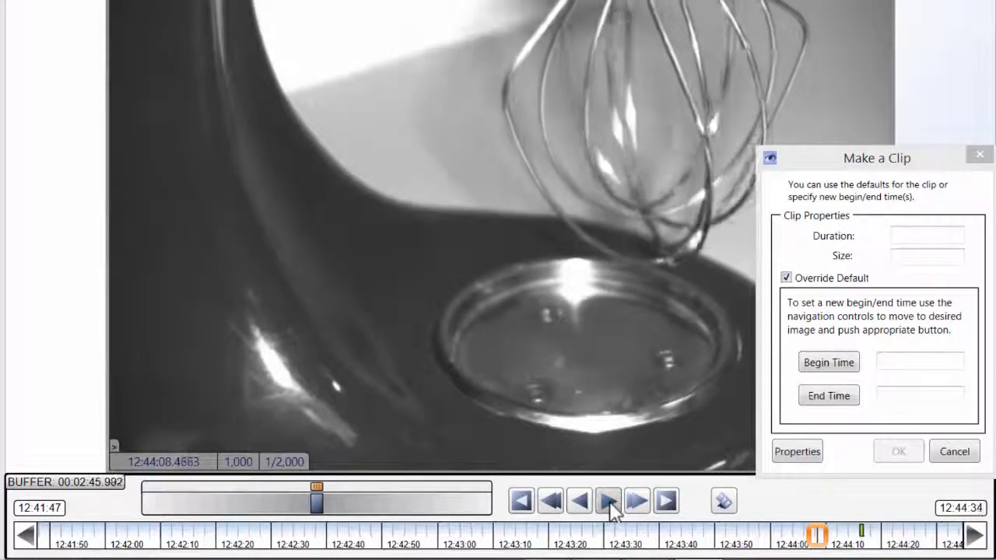
click(813, 370)
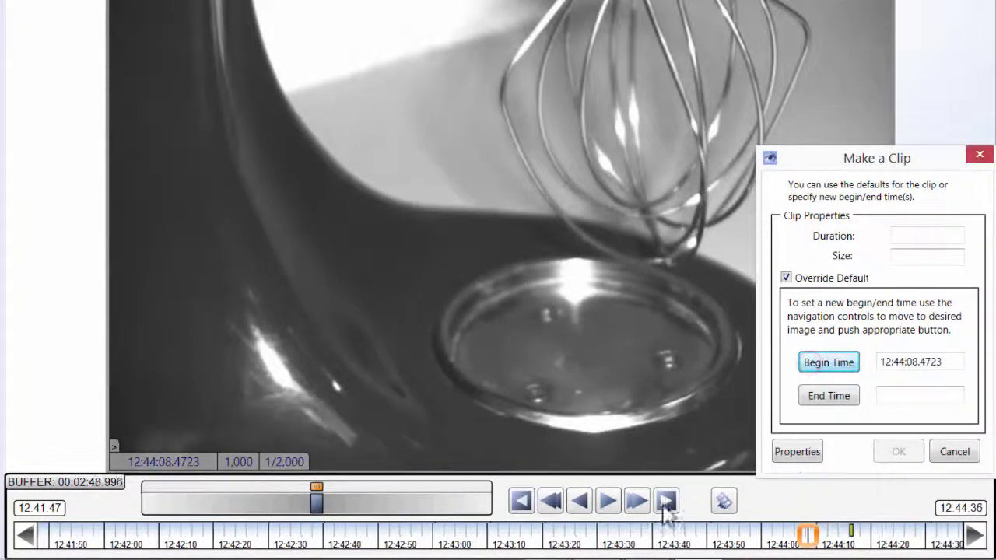
click(638, 502)
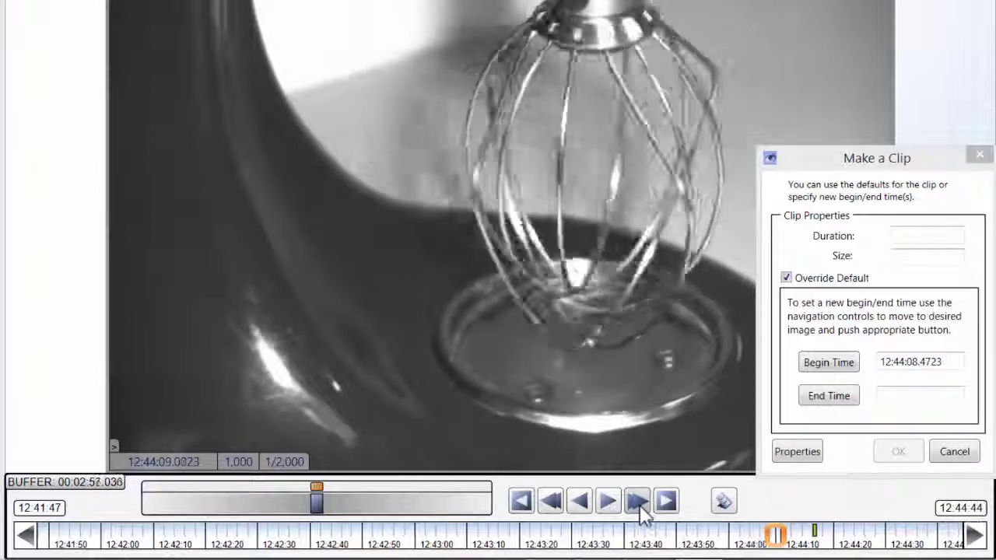
click(845, 400)
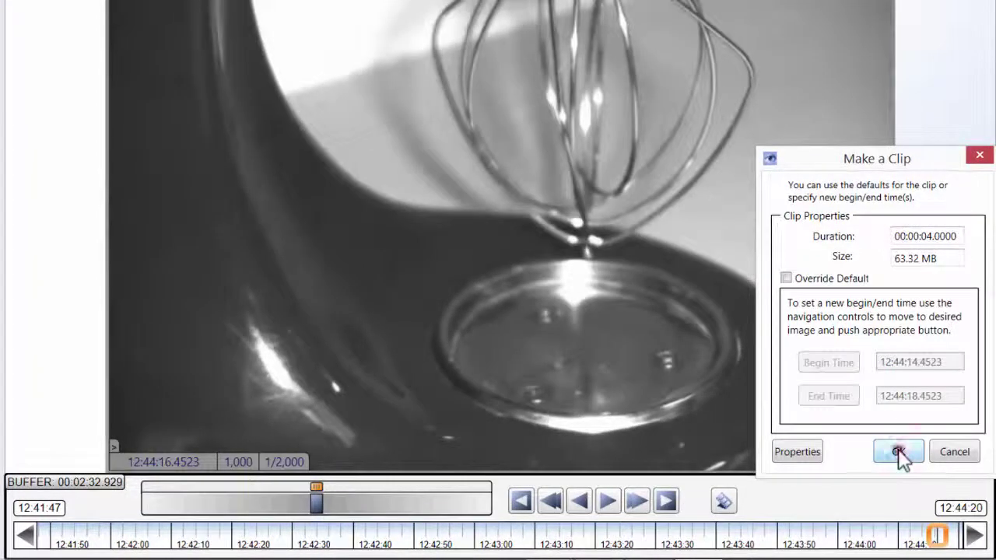
Confirm the Make a Clip dialog to create the custom clip.
click(897, 455)
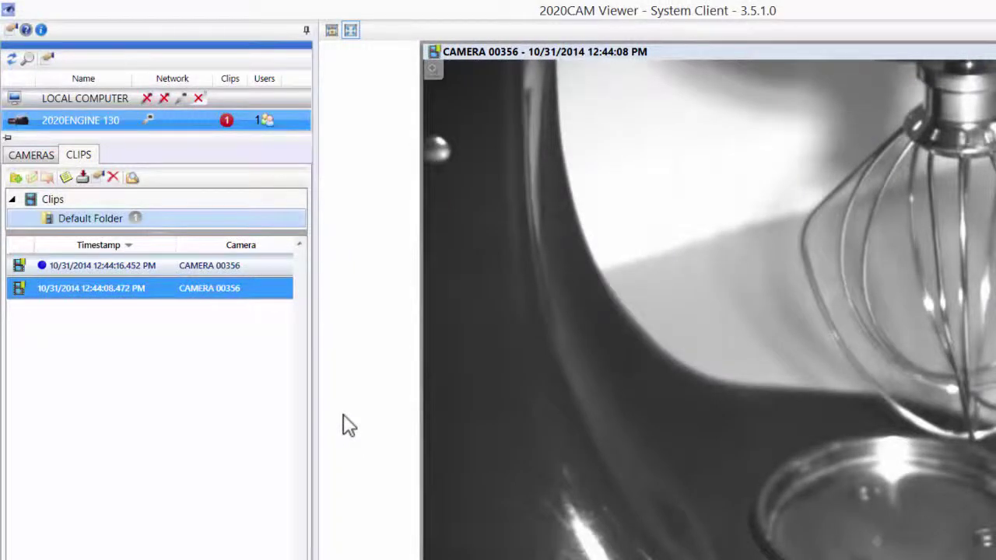
Download the 12:44:16.452 PM and 12:44:08.472 PM clips to the local computer.
click(148, 265)
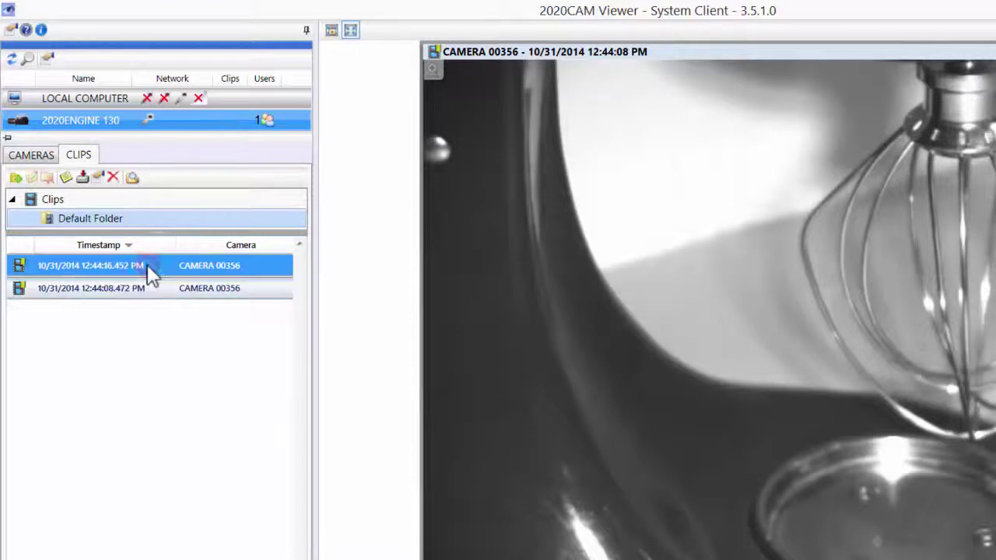
shift+click(147, 289)
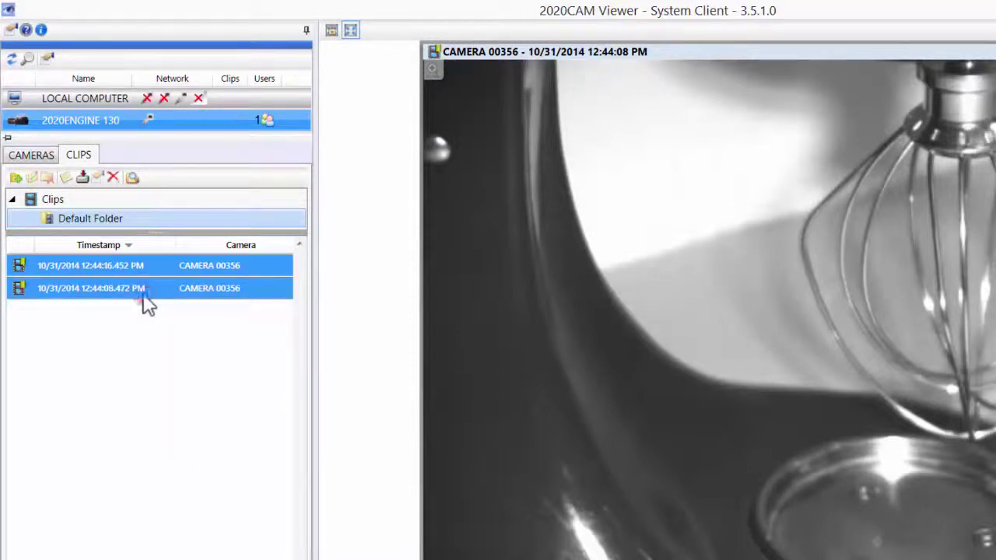
click(83, 179)
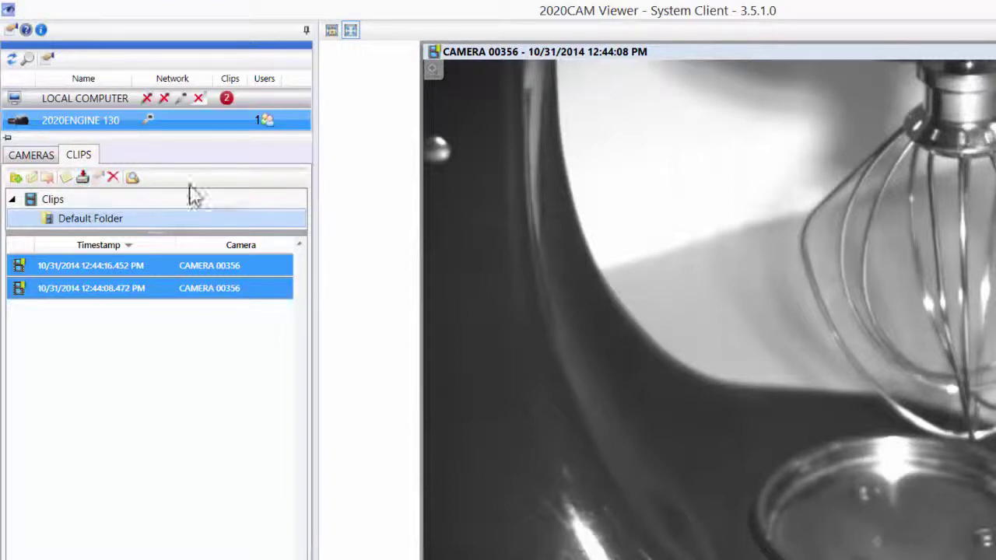
View the Local Computer folder and select both downloaded clip thumbnails.
click(226, 100)
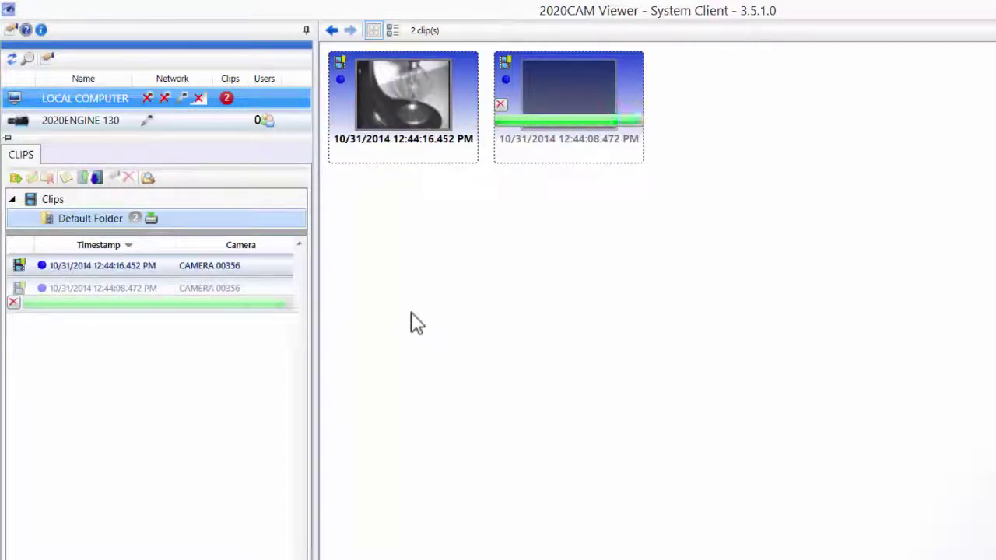
click(409, 147)
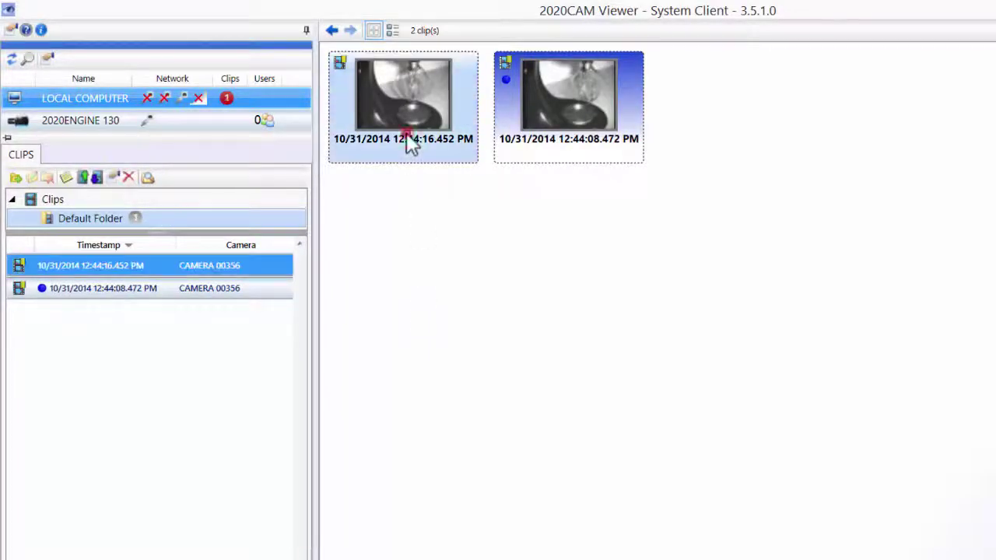
ctrl+click(548, 144)
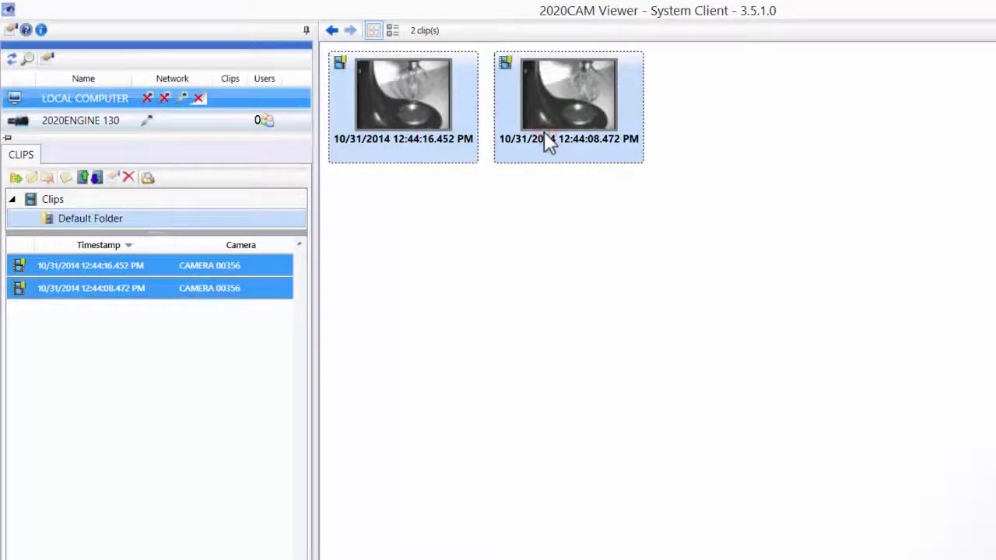
Export both whisk clips (70.9 MB) as pack-and-go file F:\Blender.exe on the CORSAIR drive.
right_click(526, 152)
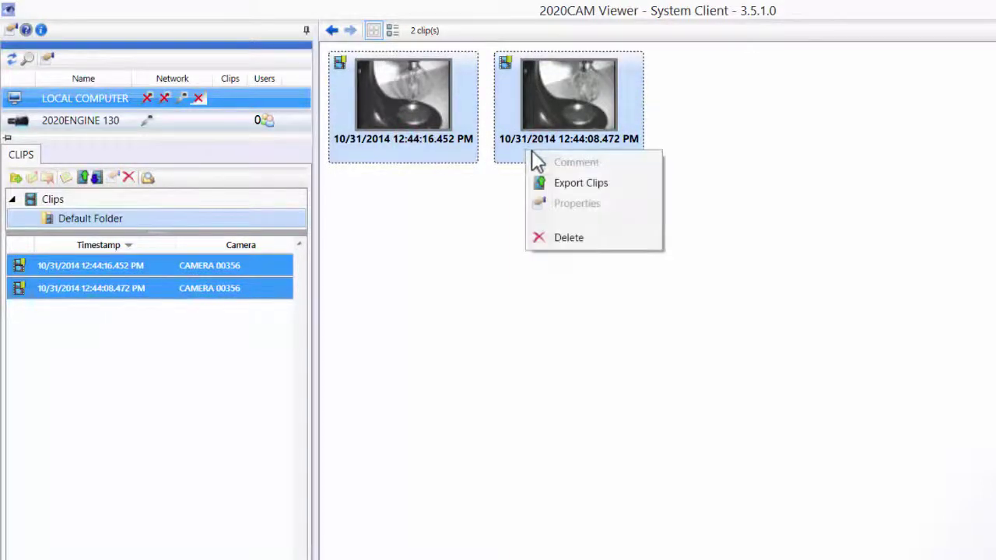
click(573, 191)
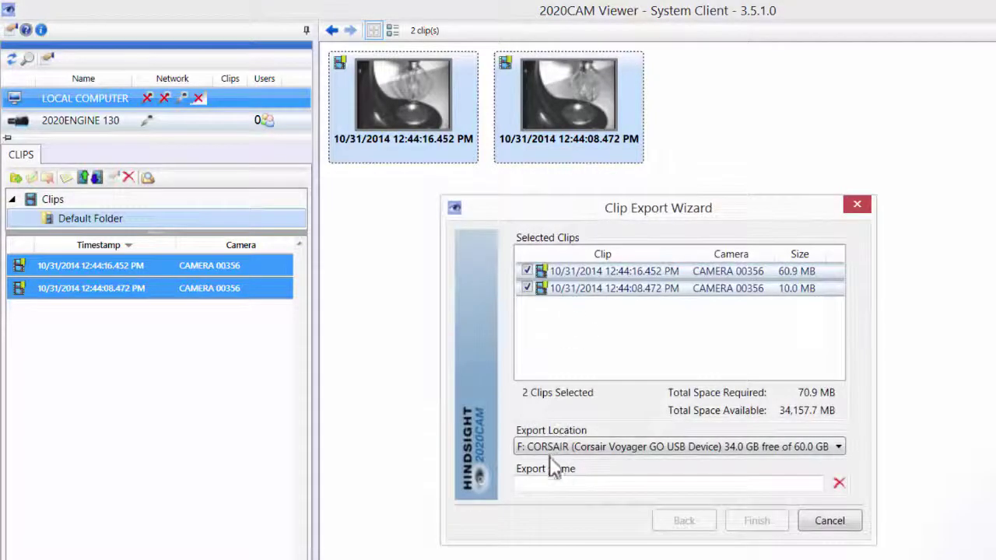
click(539, 484)
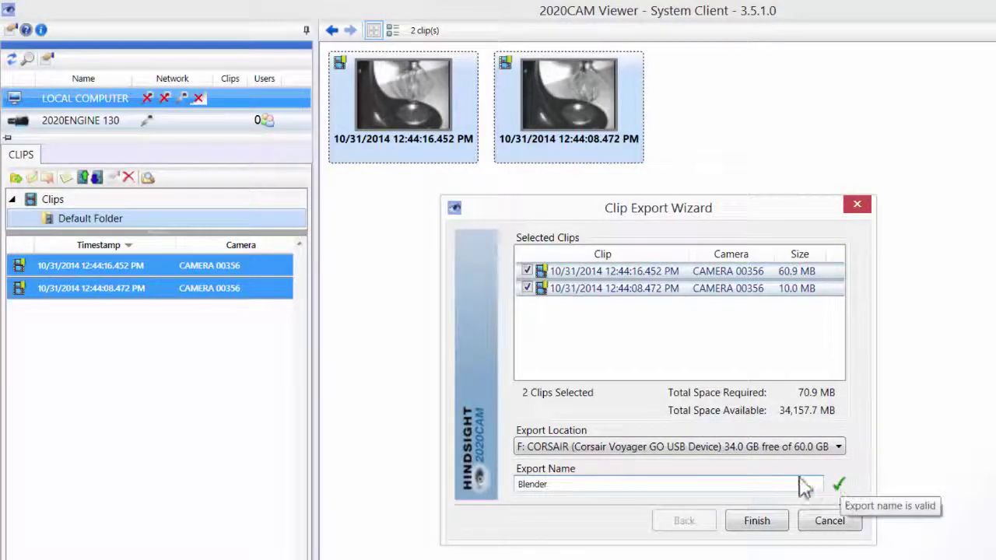
click(758, 521)
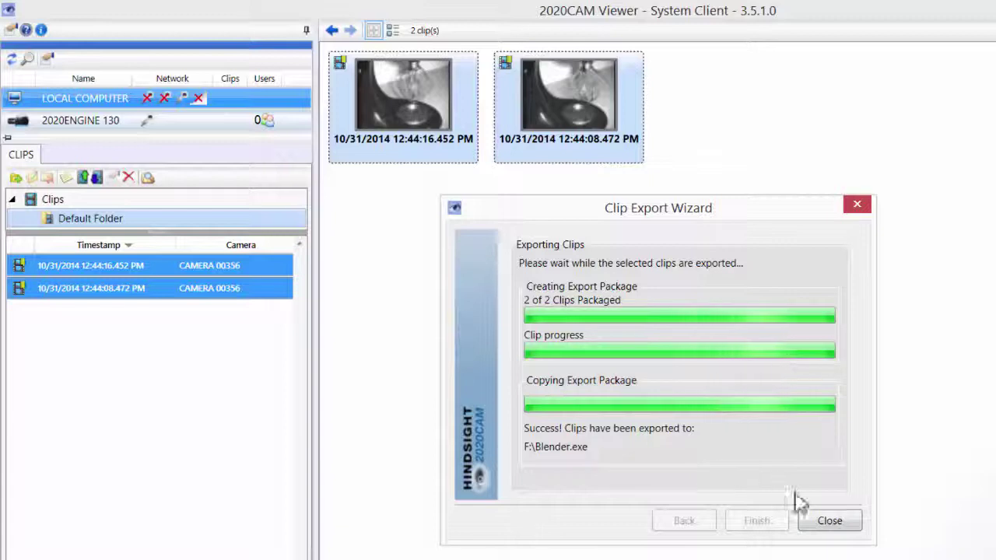
Close the finished Clip Export Wizard and the whisk clip video player.
click(829, 521)
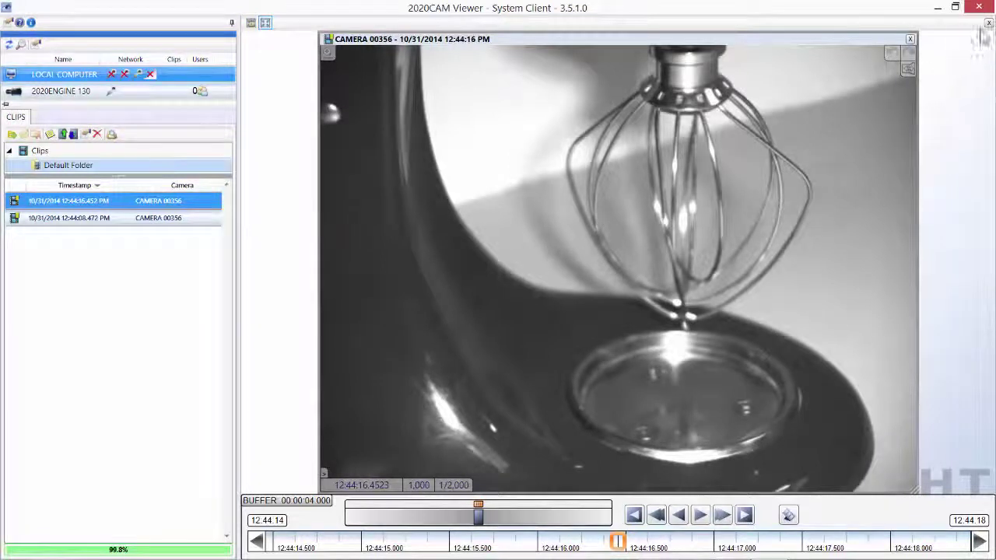
click(989, 24)
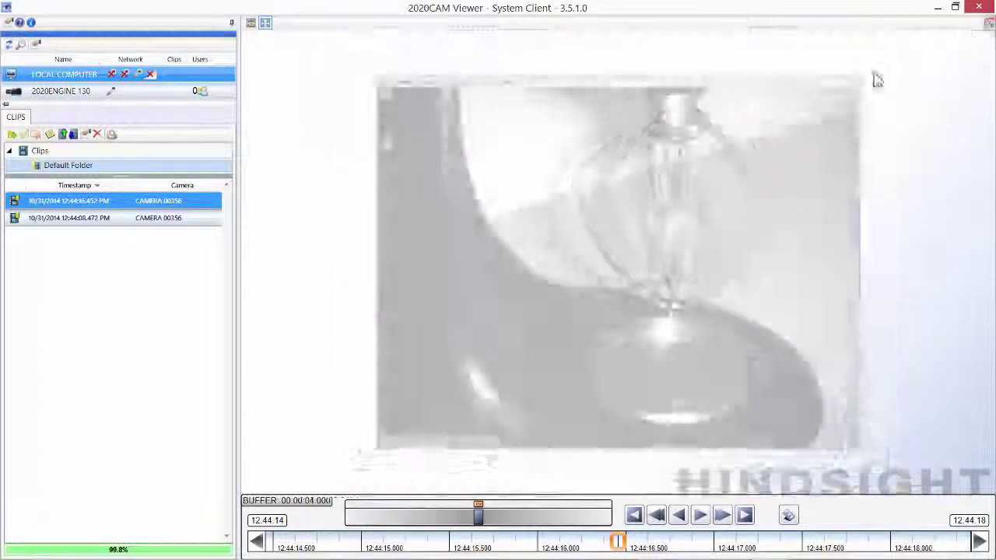